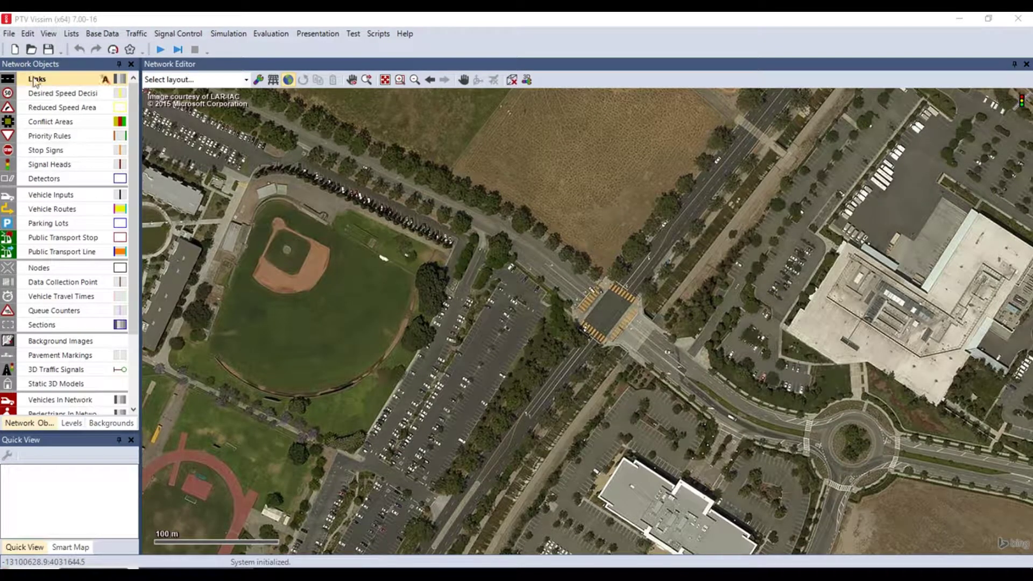
Step: Add a new link named S Campus Dr NBT with 2 lanes at the southern end of the diagonal road
{"action": "left_click", "coordinate": [35, 81]}
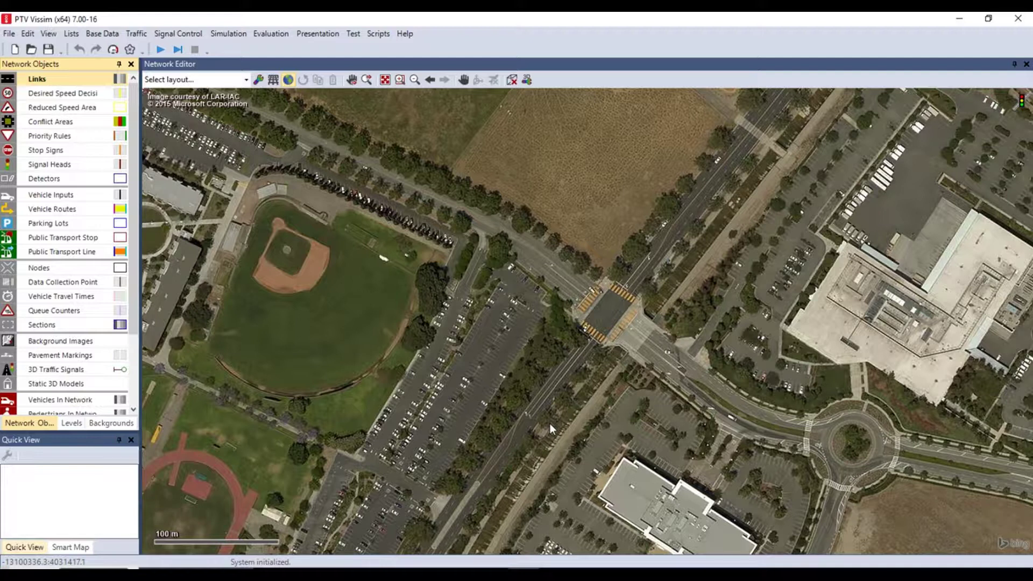
{"action": "right_click", "coordinate": [437, 495]}
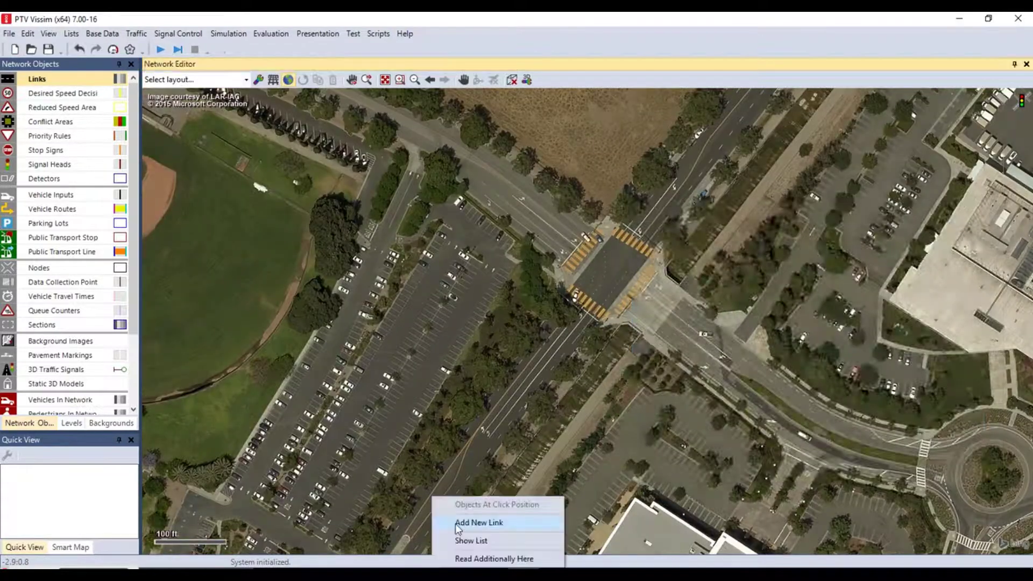
{"action": "left_click", "coordinate": [462, 526]}
{"action": "type", "text": "S Campus Dr"}
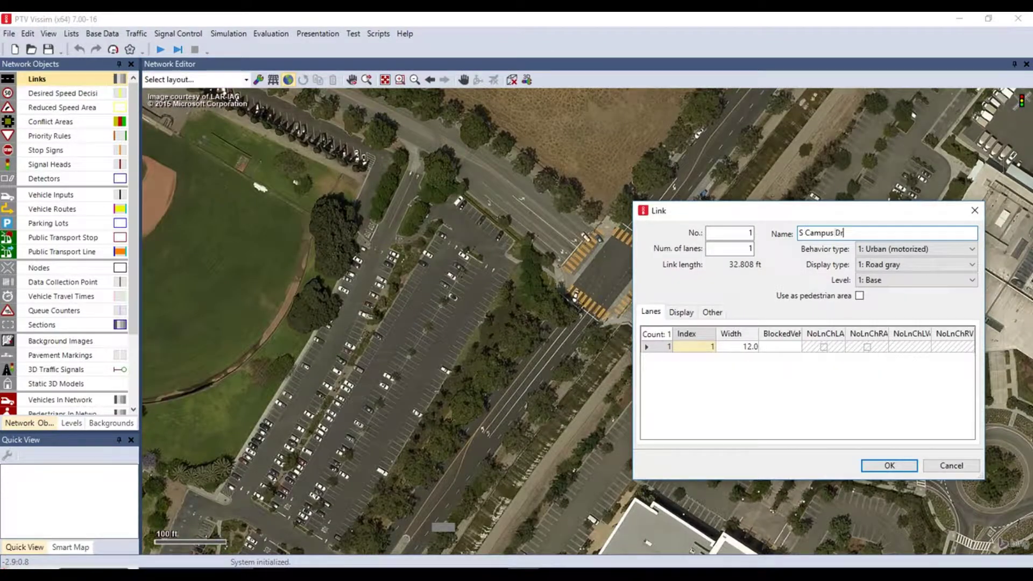
{"action": "double_click", "coordinate": [752, 249]}
{"action": "type", "text": "2"}
{"action": "left_click", "coordinate": [889, 465]}
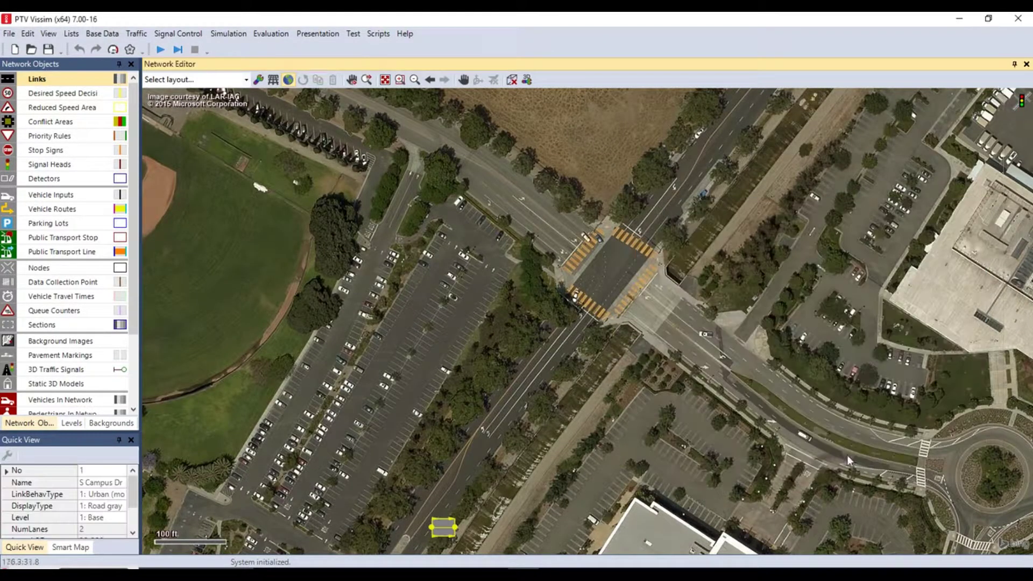
Step: Stretch the link along the northbound roadway through the intersection and show it in the link list
{"action": "left_click_drag", "start_coordinate": [453, 527], "coordinate": [760, 111]}
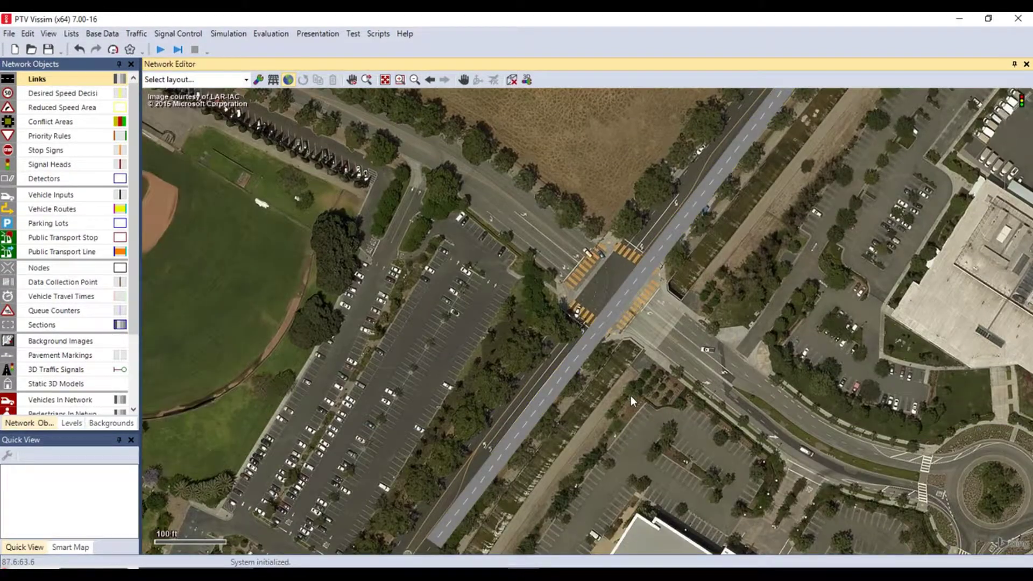
{"action": "left_click", "coordinate": [574, 350]}
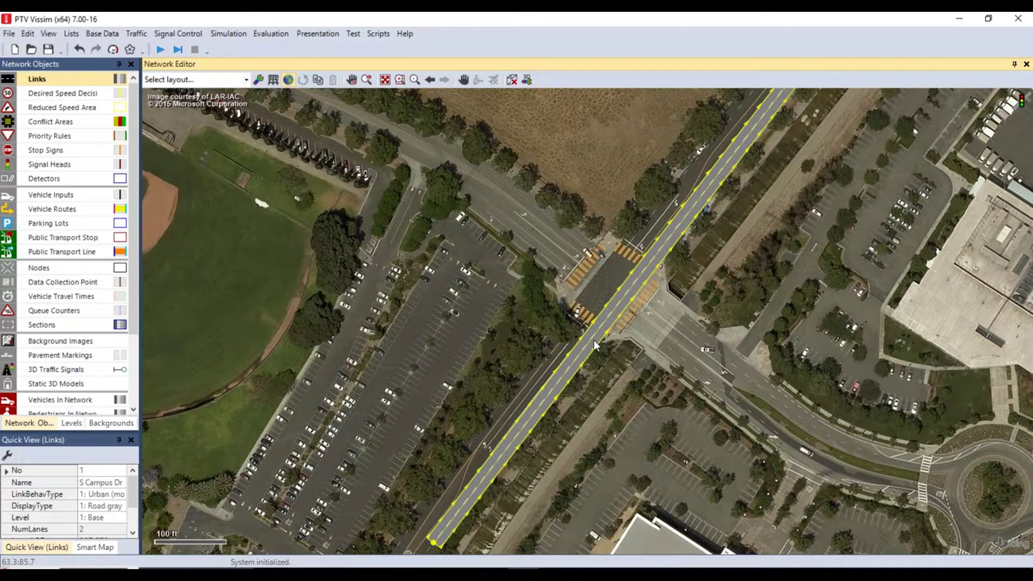
{"action": "right_click", "coordinate": [625, 341]}
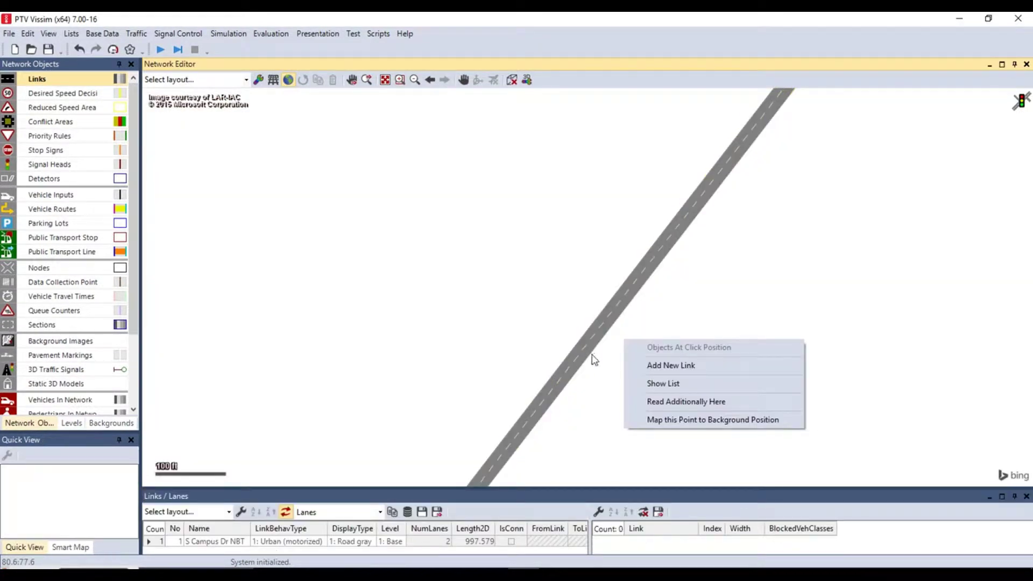
{"action": "left_click", "coordinate": [594, 360]}
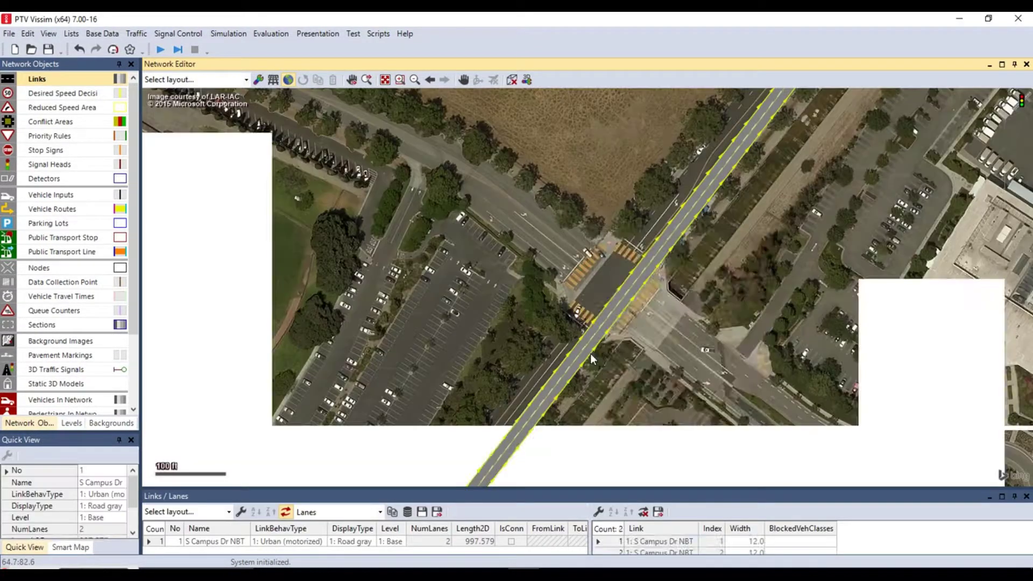
Step: Generate a spline on the S Campus Dr NBT link with 5 intermediate points, keeping the current ones
{"action": "right_click", "coordinate": [590, 354]}
{"action": "left_click", "coordinate": [641, 402]}
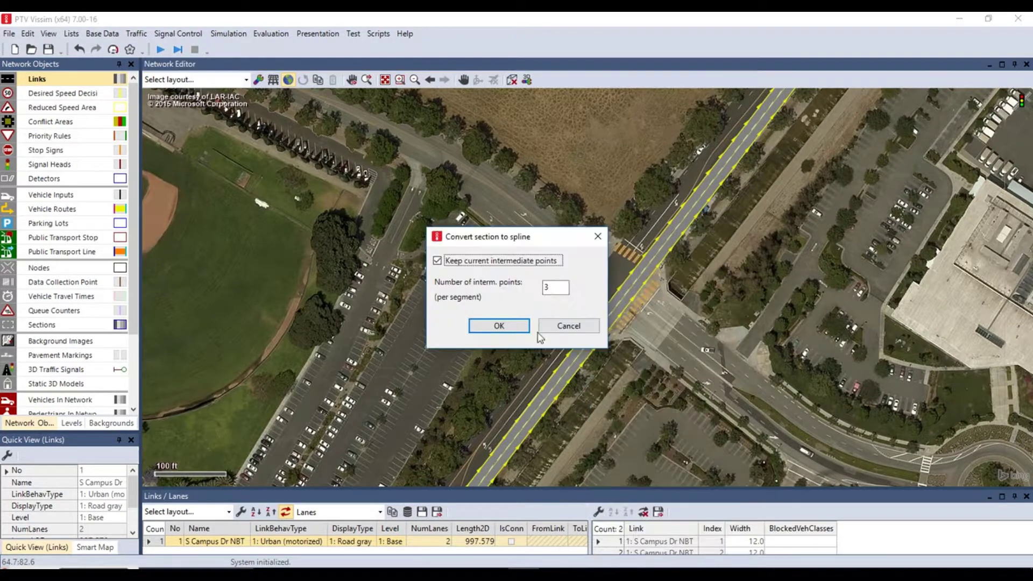
{"action": "left_click_drag", "start_coordinate": [556, 288], "coordinate": [526, 291]}
{"action": "type", "text": "5"}
{"action": "key", "text": "Return"}
Step: Reposition the S Campus Dr NBT end and intermediate points to follow the curving roadway, about 1443 ft long
{"action": "left_click", "coordinate": [608, 384]}
{"action": "left_click_drag", "start_coordinate": [498, 481], "coordinate": [643, 311]}
{"action": "left_click_drag", "start_coordinate": [577, 357], "coordinate": [487, 480]}
{"action": "left_click_drag", "start_coordinate": [487, 480], "coordinate": [568, 366]}
{"action": "left_click_drag", "start_coordinate": [733, 197], "coordinate": [614, 375]}
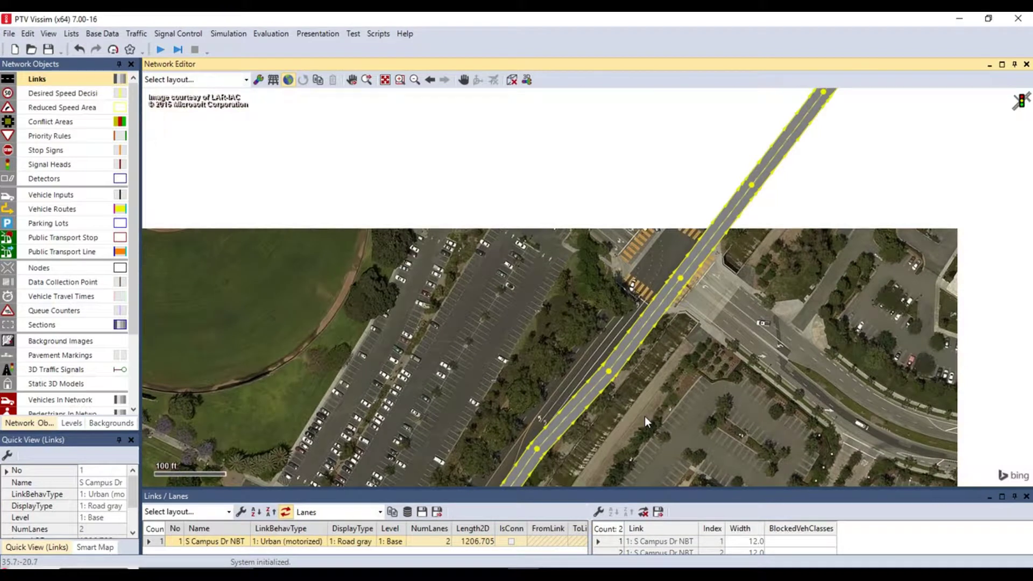
{"action": "left_click_drag", "start_coordinate": [645, 415], "coordinate": [536, 453]}
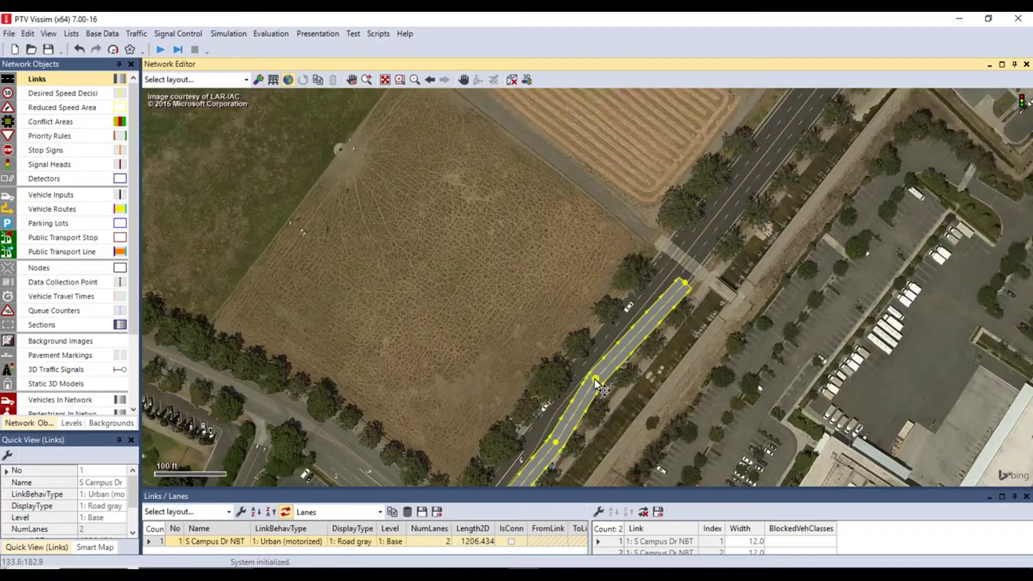
{"action": "left_click_drag", "start_coordinate": [595, 378], "coordinate": [594, 379]}
{"action": "left_click_drag", "start_coordinate": [555, 443], "coordinate": [553, 443]}
{"action": "left_click_drag", "start_coordinate": [684, 282], "coordinate": [782, 147]}
{"action": "left_click", "coordinate": [594, 437]}
{"action": "left_click_drag", "start_coordinate": [594, 438], "coordinate": [733, 243]}
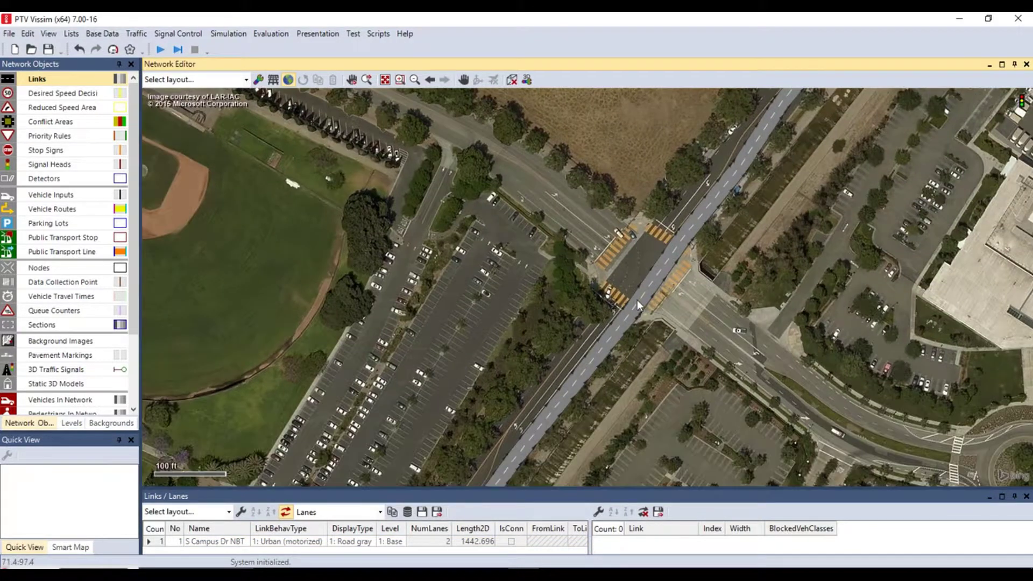
Step: Generate the opposite direction of the S Campus Dr NBT link with 2 lanes
{"action": "left_click", "coordinate": [637, 299]}
{"action": "right_click", "coordinate": [638, 301]}
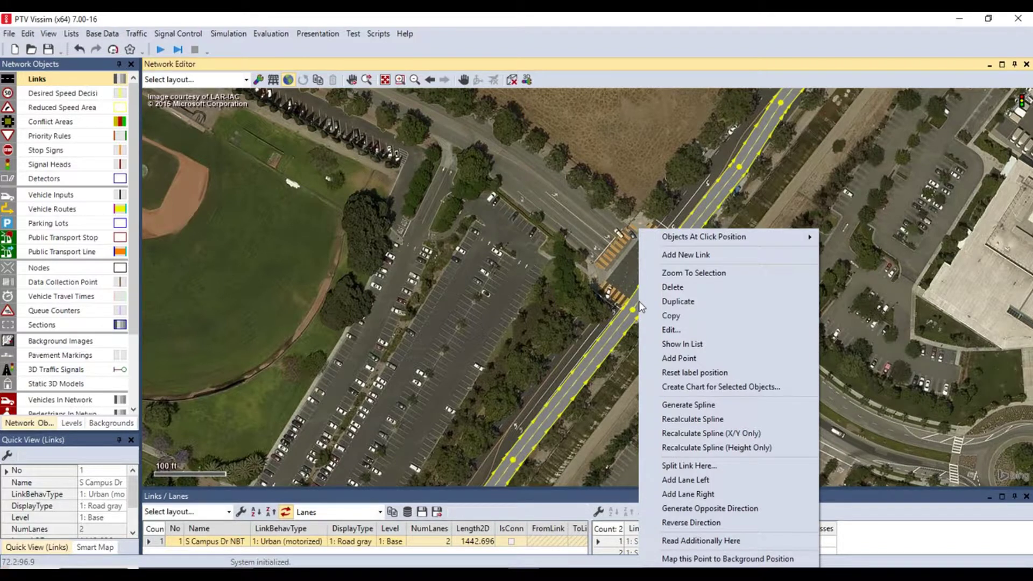
{"action": "left_click", "coordinate": [715, 510]}
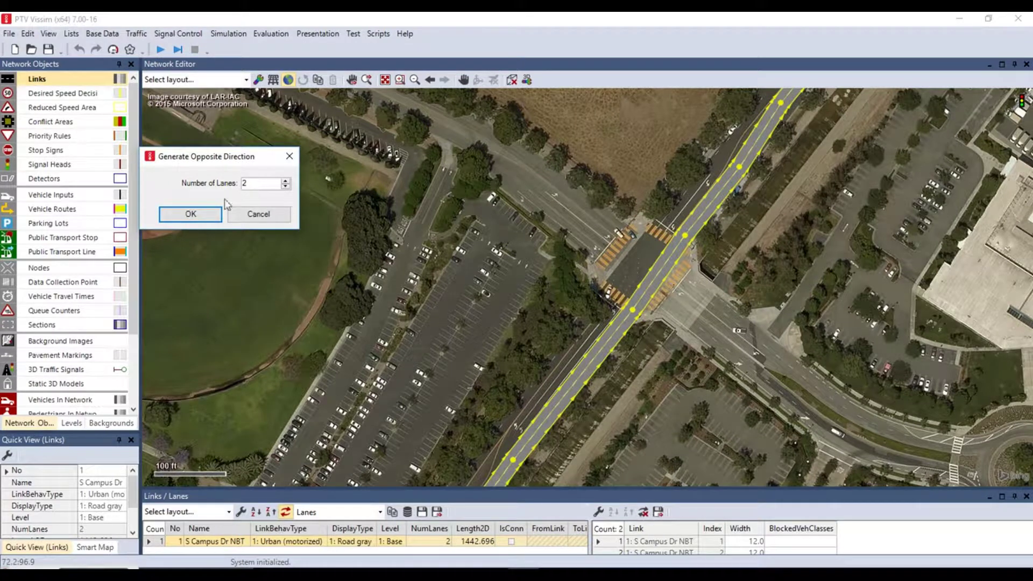
{"action": "left_click", "coordinate": [205, 215]}
Step: Add a two-lane link named Kellogg Dr WBT along the cross street through the intersection, about 1155 ft long
{"action": "left_click", "coordinate": [756, 217]}
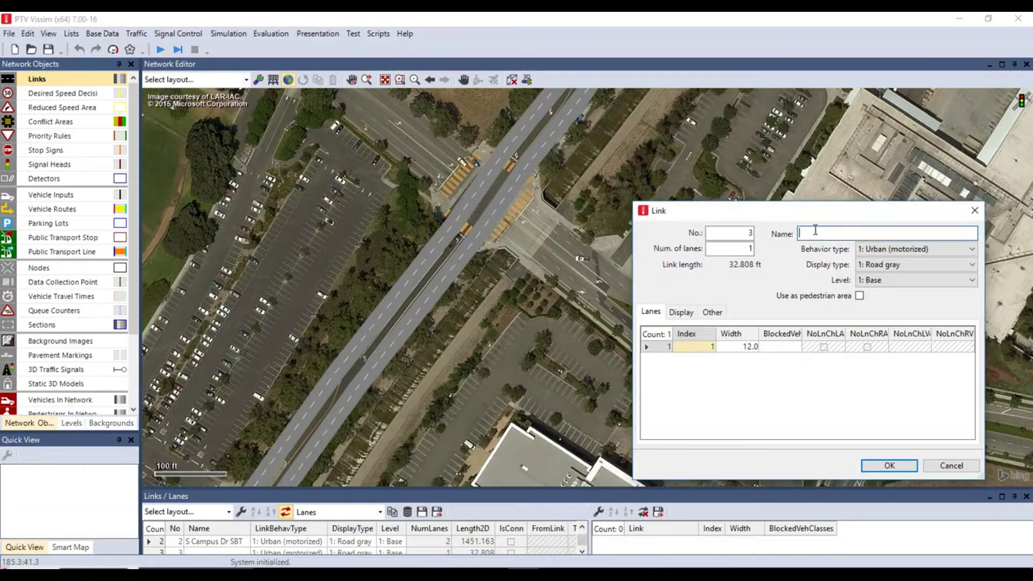
{"action": "type", "text": "Kellogg Dr WBT"}
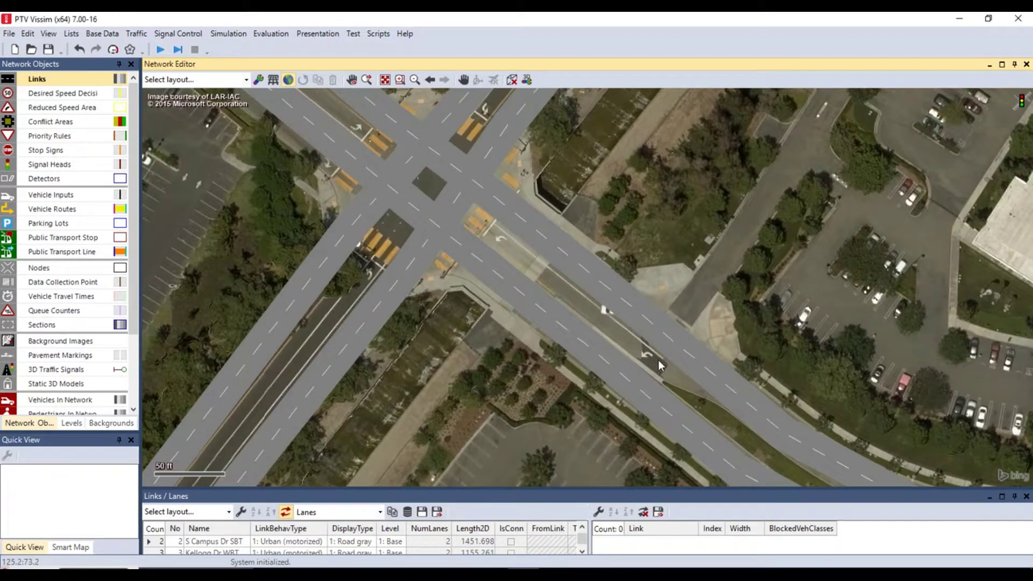
{"action": "right_click", "coordinate": [661, 365]}
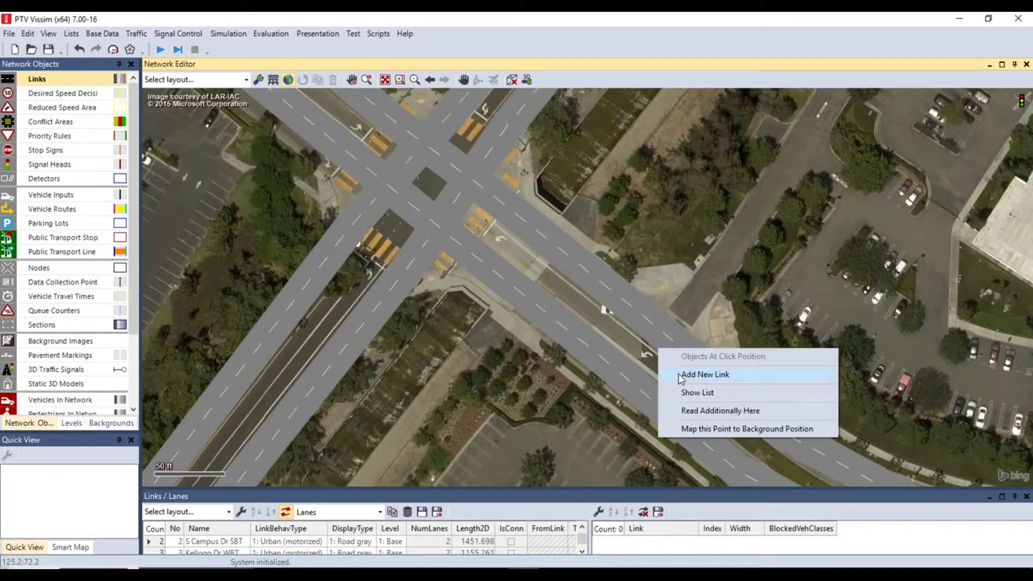
{"action": "left_click", "coordinate": [682, 373]}
{"action": "left_click", "coordinate": [823, 232]}
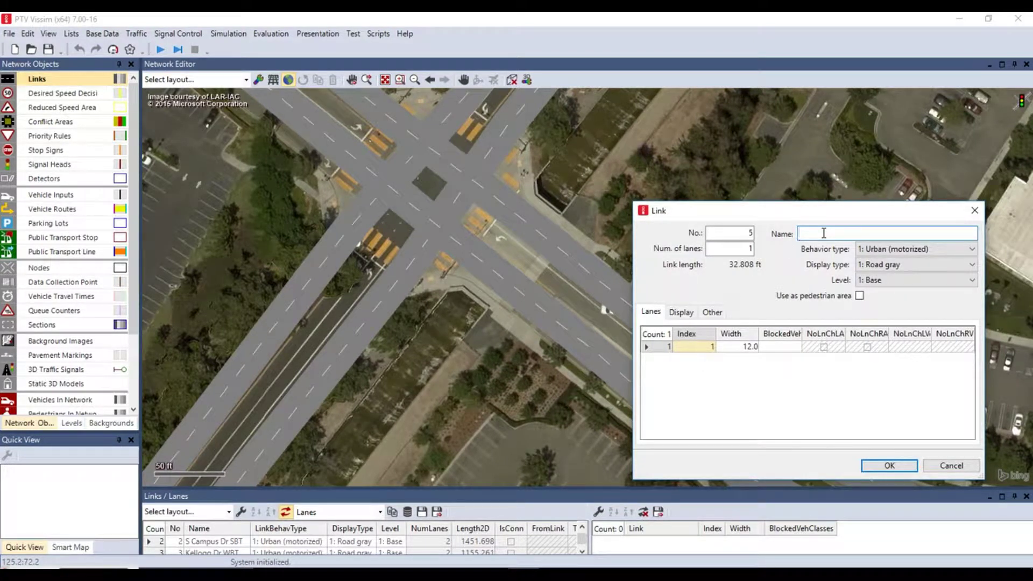
{"action": "left_click", "coordinate": [936, 465]}
Step: Add a two-lane link named S Campus Dr NBL along the northbound left-turn bay up to the intersection, about 246 ft long
{"action": "left_click_drag", "start_coordinate": [480, 339], "coordinate": [730, 275]}
{"action": "left_click_drag", "start_coordinate": [640, 370], "coordinate": [648, 365]}
{"action": "right_click", "coordinate": [465, 399]}
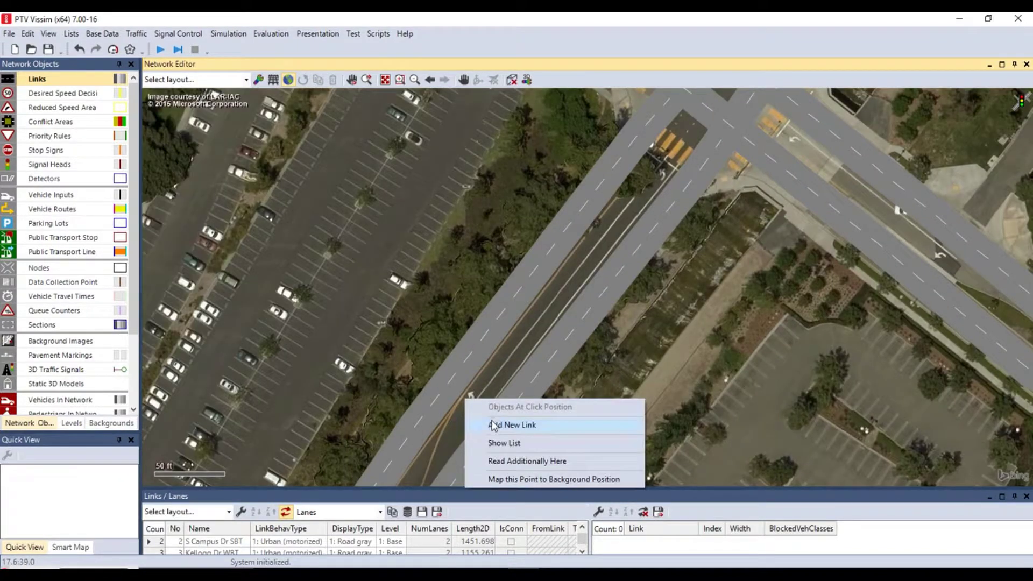
{"action": "left_click", "coordinate": [494, 426]}
{"action": "left_click", "coordinate": [861, 233]}
{"action": "type", "text": "S Campus Dr"}
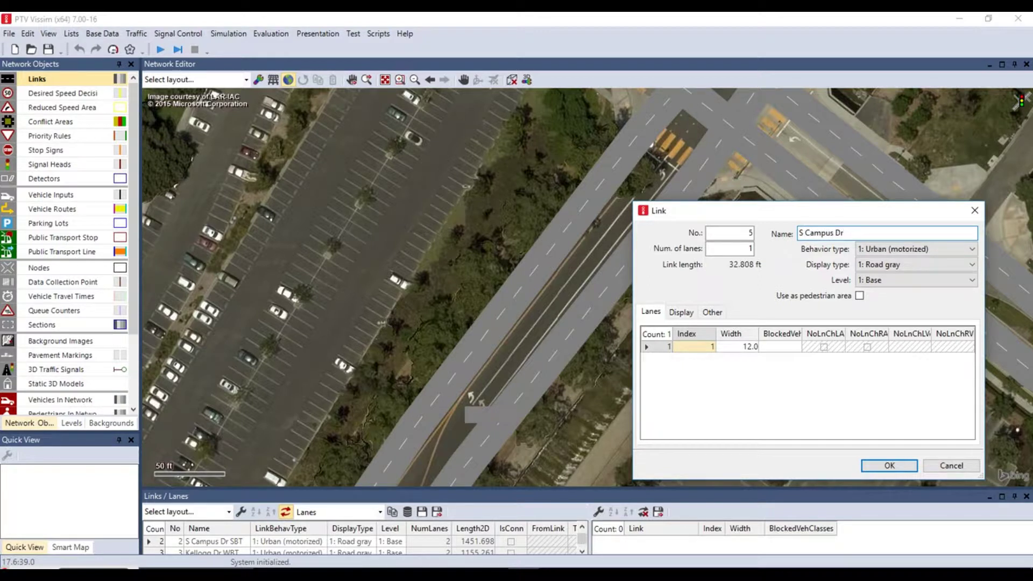
{"action": "type", "text": " NBL"}
{"action": "double_click", "coordinate": [721, 250]}
{"action": "type", "text": "2"}
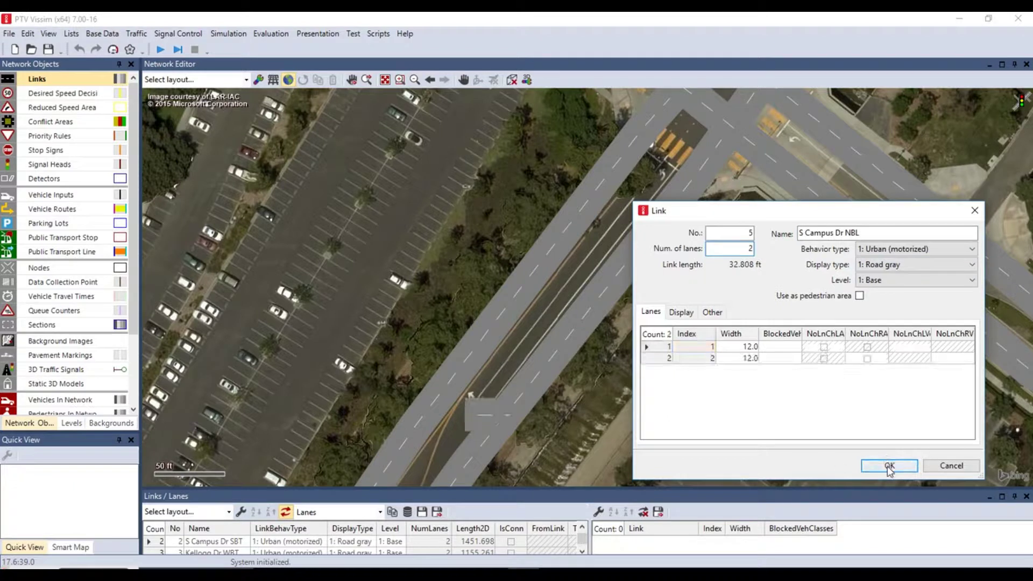
{"action": "left_click", "coordinate": [889, 466]}
{"action": "left_click_drag", "start_coordinate": [506, 412], "coordinate": [672, 148]}
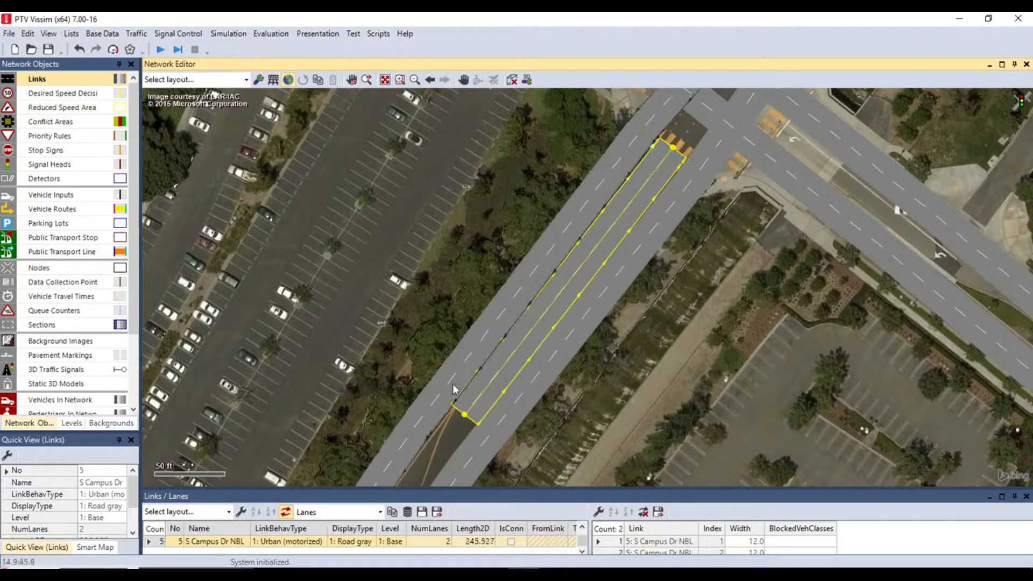
{"action": "left_click", "coordinate": [617, 398]}
Step: Add a one-lane link named S Campus Dr SBL along the southbound left-turn bay, about 98 ft long
{"action": "left_click_drag", "start_coordinate": [738, 269], "coordinate": [589, 549]}
{"action": "right_click", "coordinate": [700, 199], "text": "ctrl"}
{"action": "left_click", "coordinate": [813, 233]}
{"action": "type", "text": "S Campus Dr SBL"}
{"action": "left_click", "coordinate": [889, 466]}
{"action": "left_click_drag", "start_coordinate": [744, 200], "coordinate": [627, 295]}
{"action": "left_click", "coordinate": [532, 180]}
Step: Add a one-lane link named Kellogg Dr EBL along the eastbound left-turn bay, about 140 ft long
{"action": "right_click", "coordinate": [366, 202], "text": "ctrl"}
{"action": "left_click", "coordinate": [812, 233]}
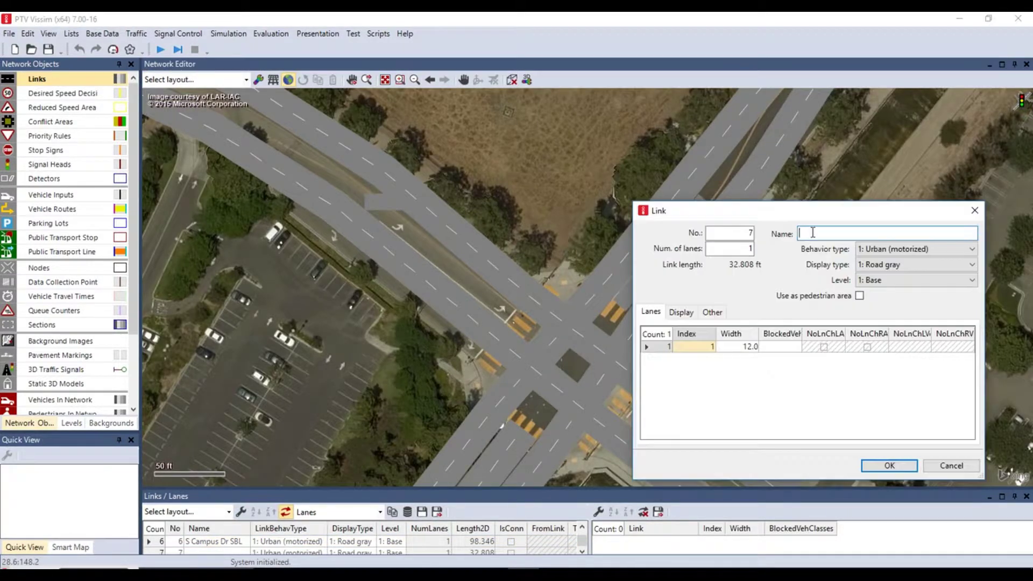
{"action": "type", "text": "Kellogg Dr EBL"}
{"action": "key", "text": "Return"}
Step: Add a one-lane link named Kellogg Dr EBR along the eastbound right-turn lane, about 152 ft long
{"action": "right_click", "coordinate": [813, 233]}
{"action": "type", "text": "Kellogg Dr"}
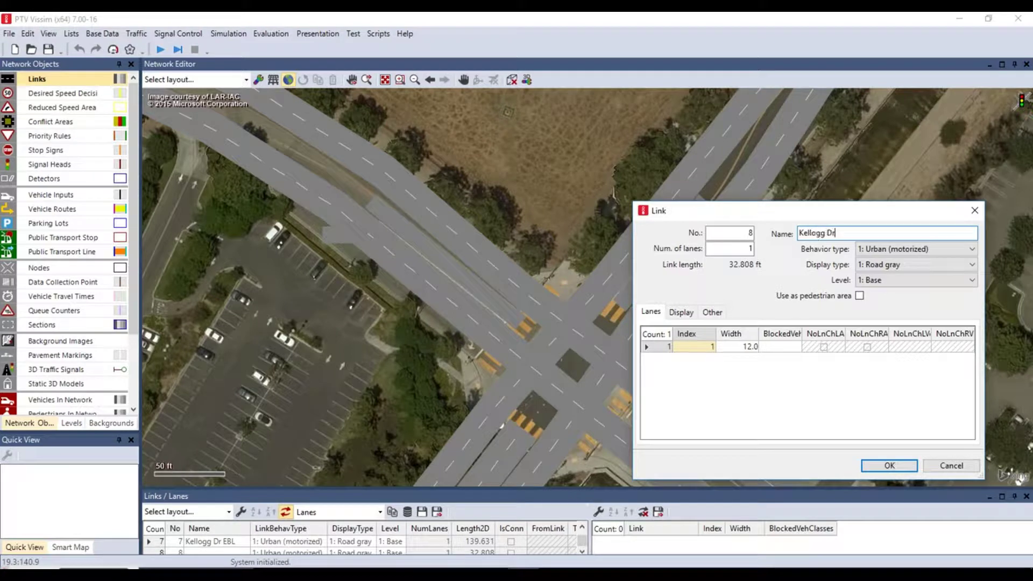
{"action": "type", "text": " EBR"}
{"action": "key", "text": "Return"}
Step: Add a one-lane link named Kellogg Dr WBL along the westbound left-turn bay, about 163 ft long
{"action": "left_click_drag", "start_coordinate": [1002, 319], "coordinate": [809, 232]}
{"action": "right_click", "coordinate": [809, 232]}
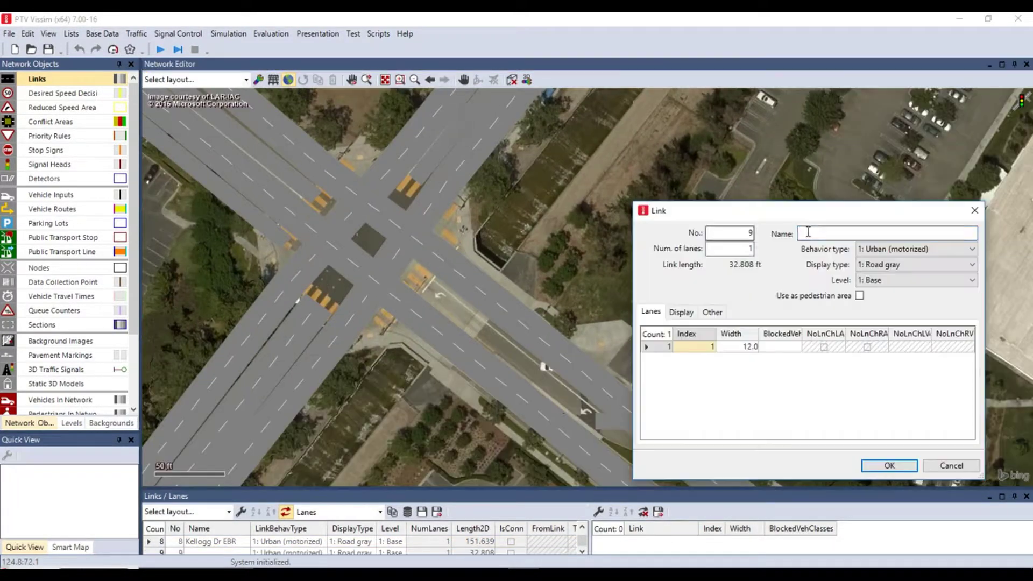
{"action": "type", "text": "Kellogg Dr WBL"}
{"action": "key", "text": "Return"}
{"action": "left_click_drag", "start_coordinate": [657, 448], "coordinate": [747, 415]}
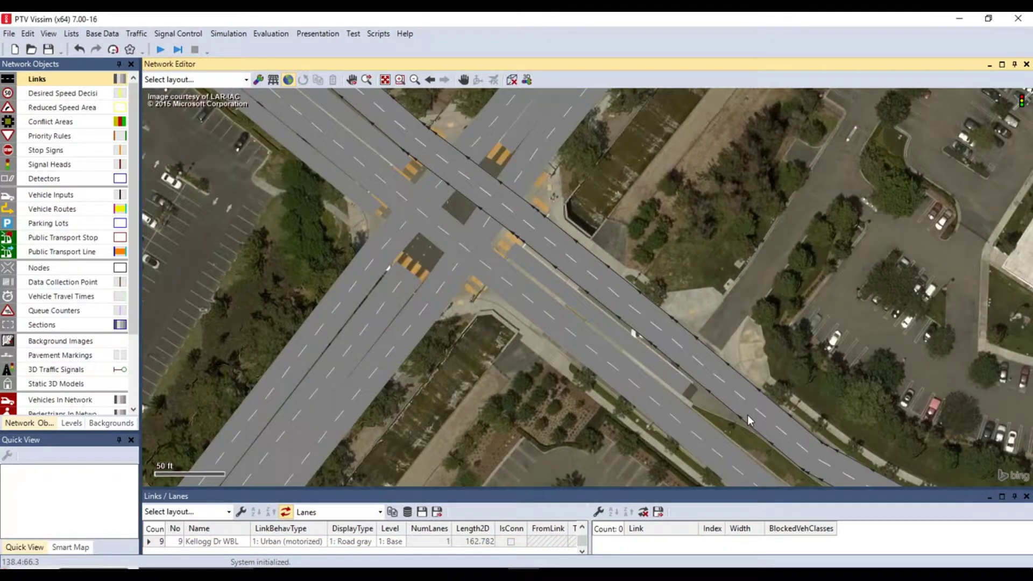
Step: Add a right-turn connector from lane 1 of Kellogg Dr WBT to lane 1 of S Campus Dr NBT
{"action": "left_click_drag", "start_coordinate": [321, 250], "coordinate": [367, 350]}
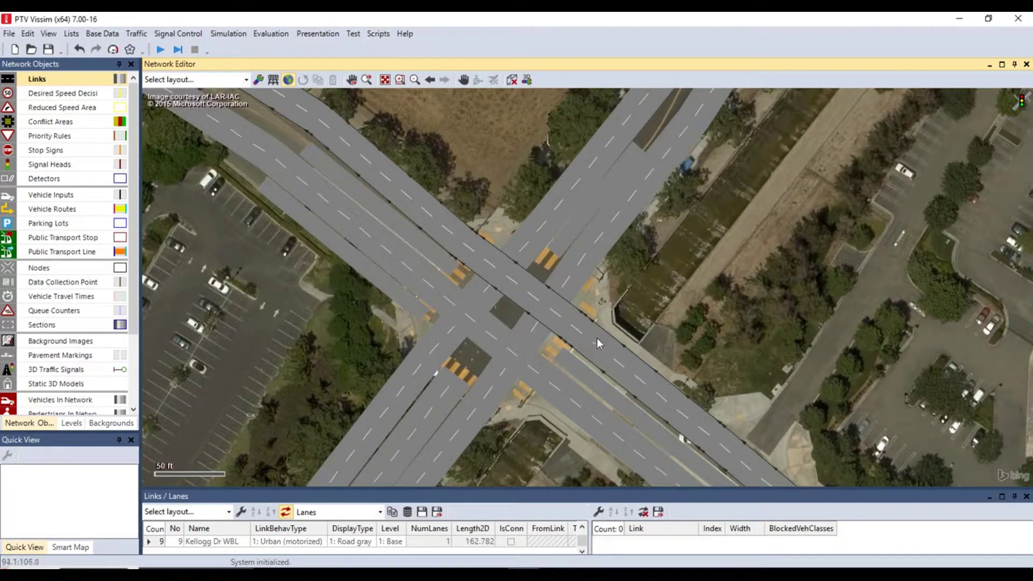
{"action": "left_click_drag", "start_coordinate": [596, 338], "coordinate": [591, 260]}
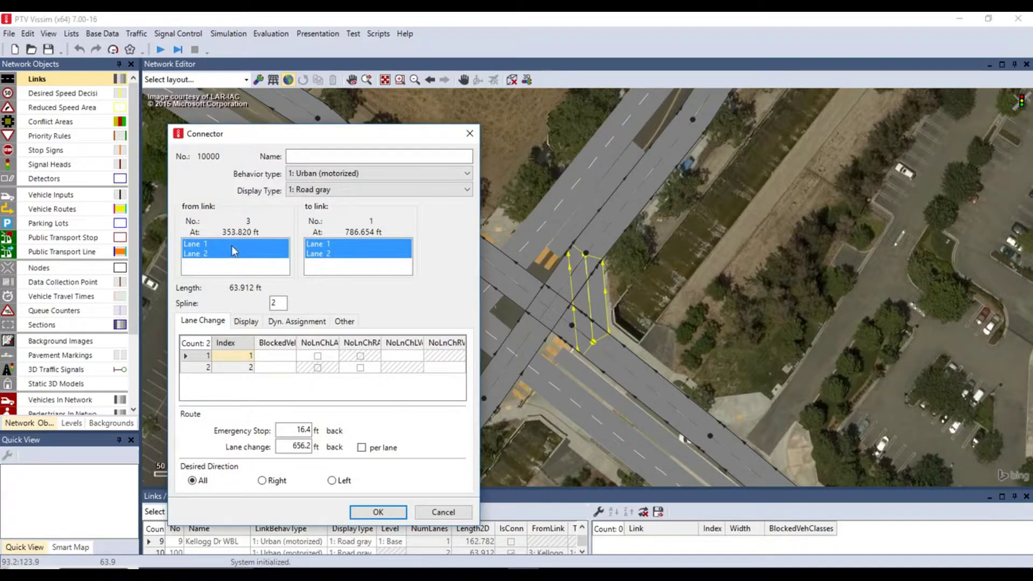
{"action": "left_click", "coordinate": [270, 245]}
{"action": "left_click", "coordinate": [323, 244]}
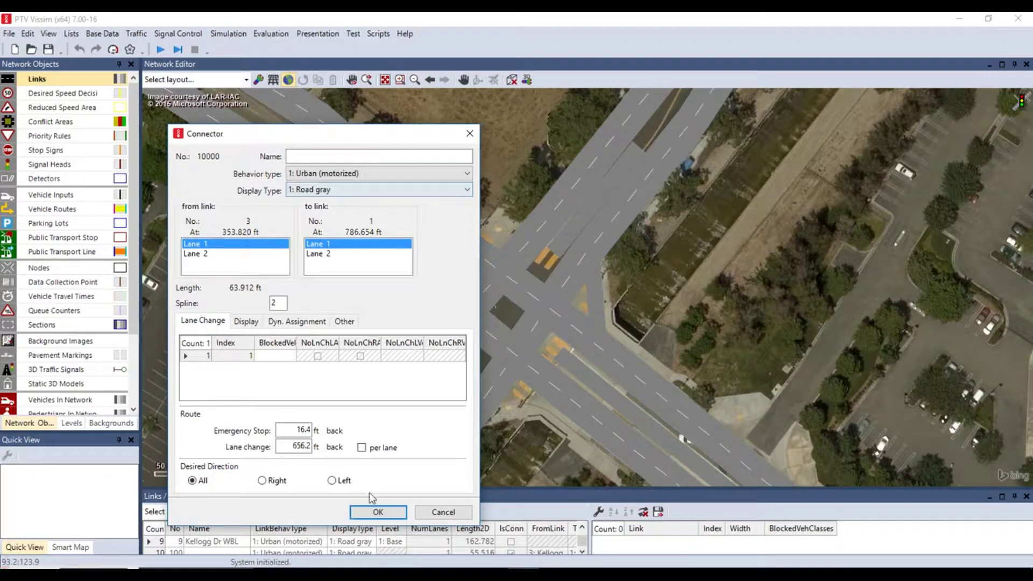
{"action": "left_click", "coordinate": [371, 513]}
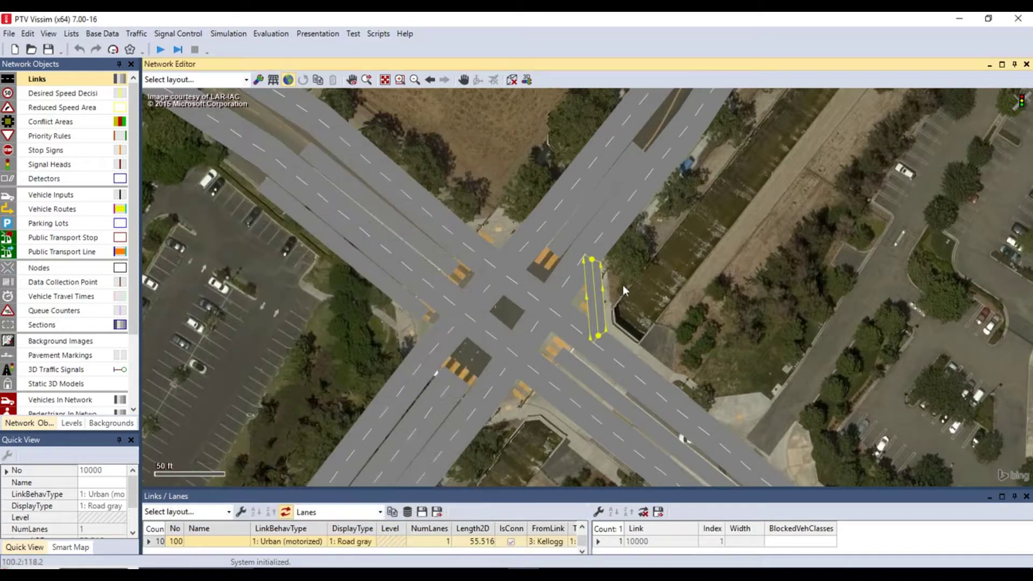
Step: Generate a spline on the westbound right-turn connector, keeping its current intermediate points
{"action": "right_click", "coordinate": [595, 280]}
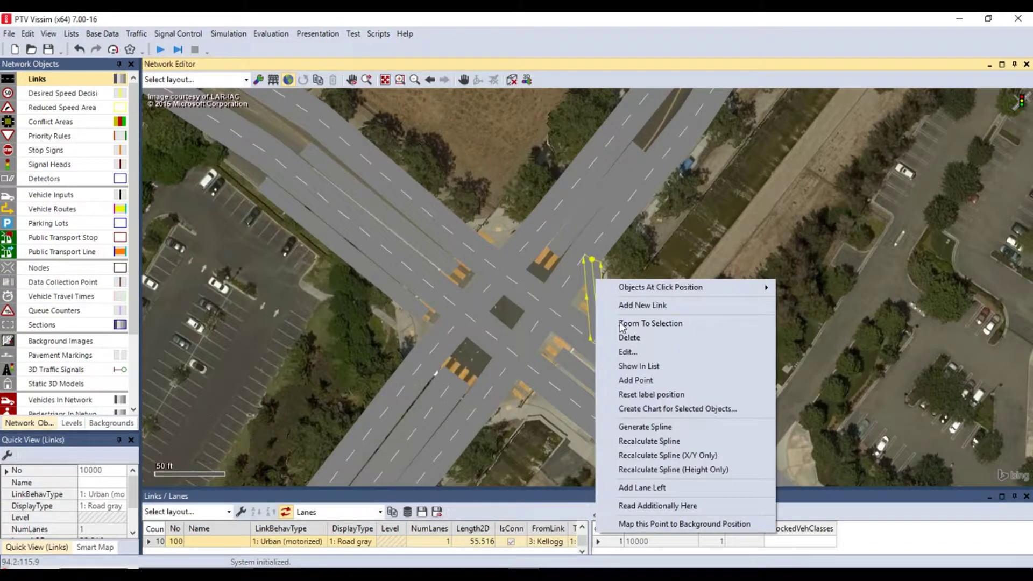
{"action": "left_click", "coordinate": [638, 428]}
{"action": "left_click_drag", "start_coordinate": [561, 288], "coordinate": [531, 286]}
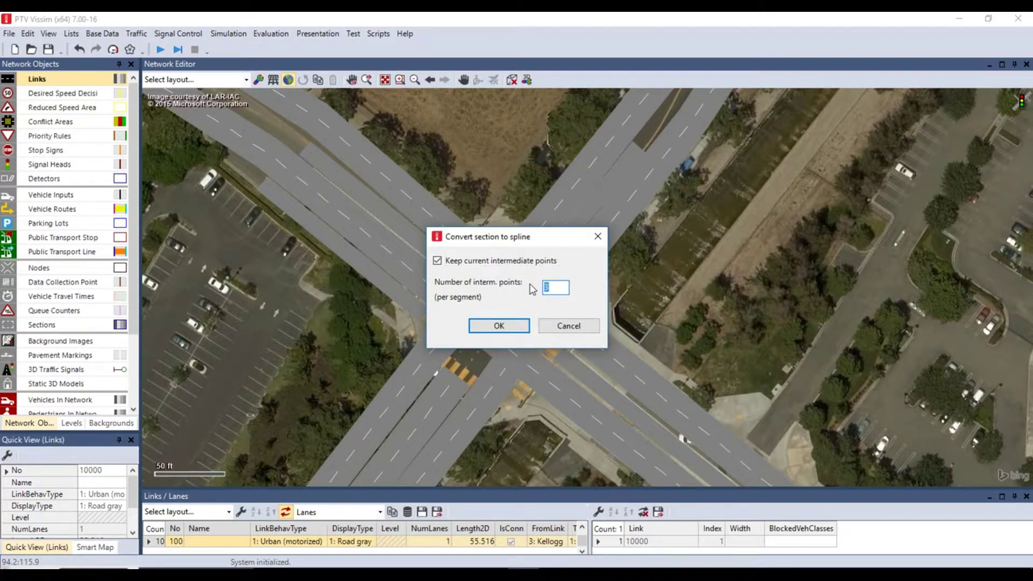
{"action": "key", "text": "Return"}
Step: Add a right-turn connector from lane 1 of S Campus Dr SBT to the Kellogg Dr WBT link
{"action": "double_click", "coordinate": [589, 307]}
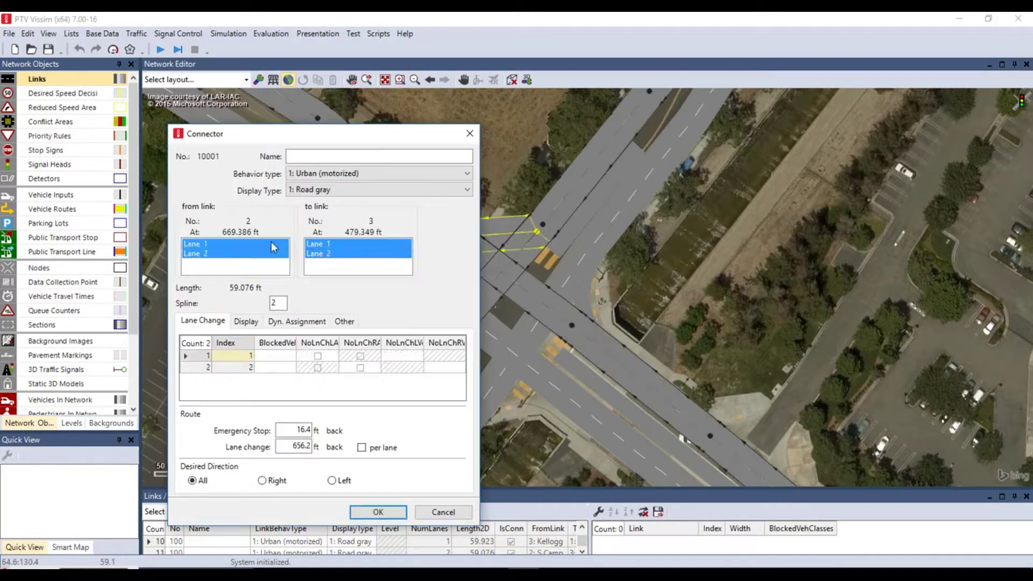
{"action": "left_click", "coordinate": [253, 244]}
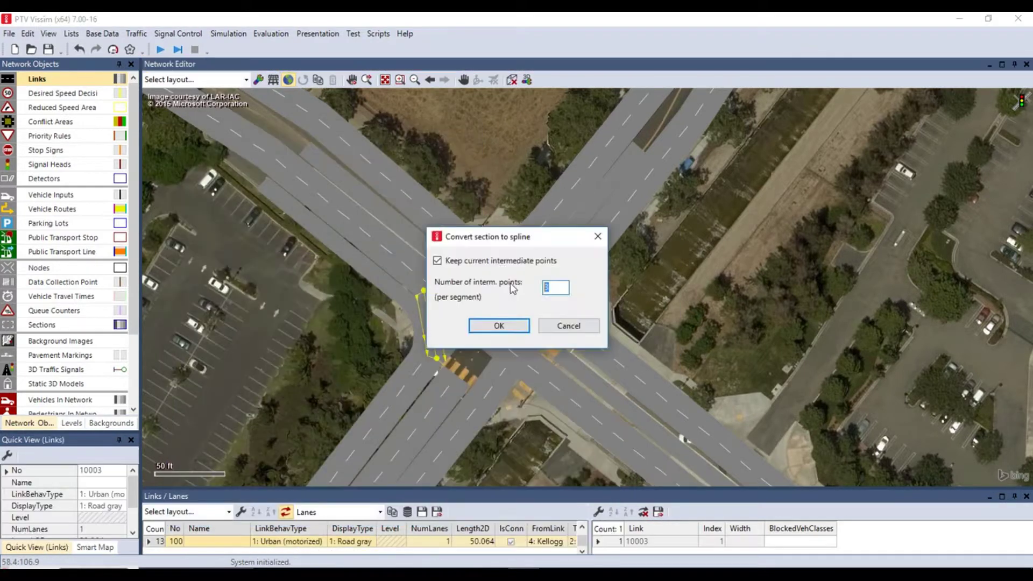
{"action": "key", "text": "Return"}
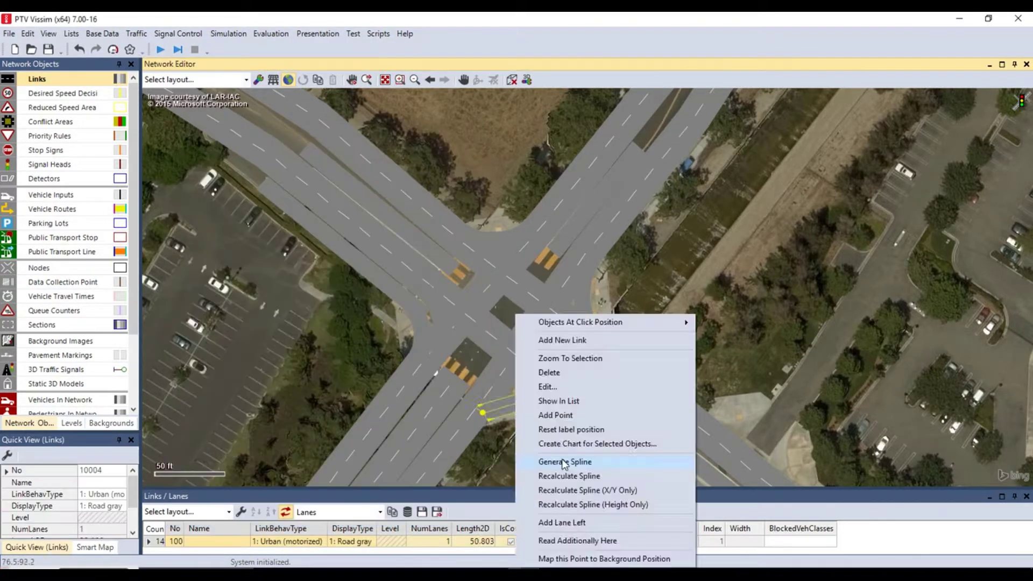
Step: Connect the S Campus Dr NBL and SBL and Kellogg Dr EBL and WBL left-turn links to their receiving through links
{"action": "left_click", "coordinate": [564, 462]}
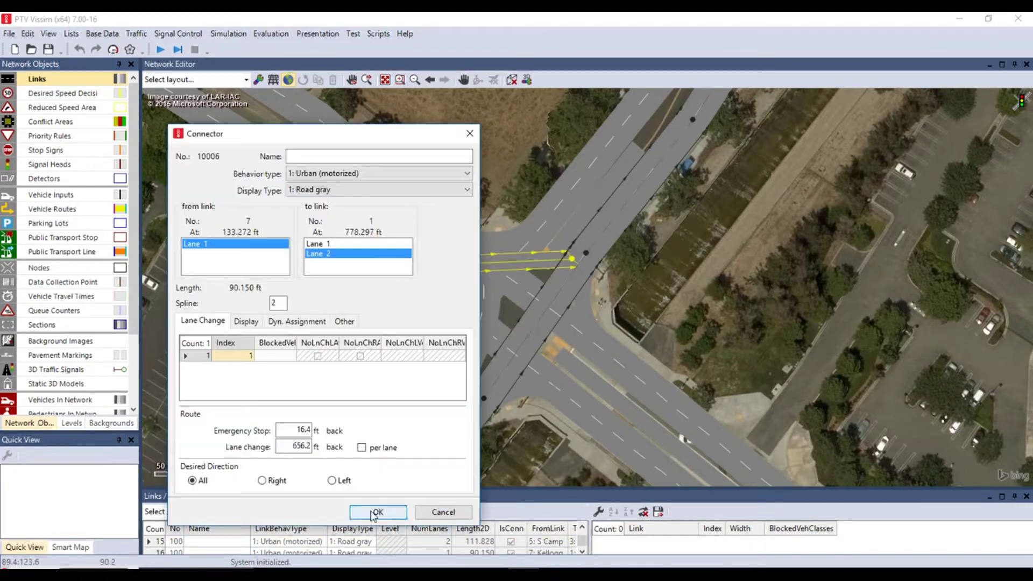
{"action": "key", "text": "Return"}
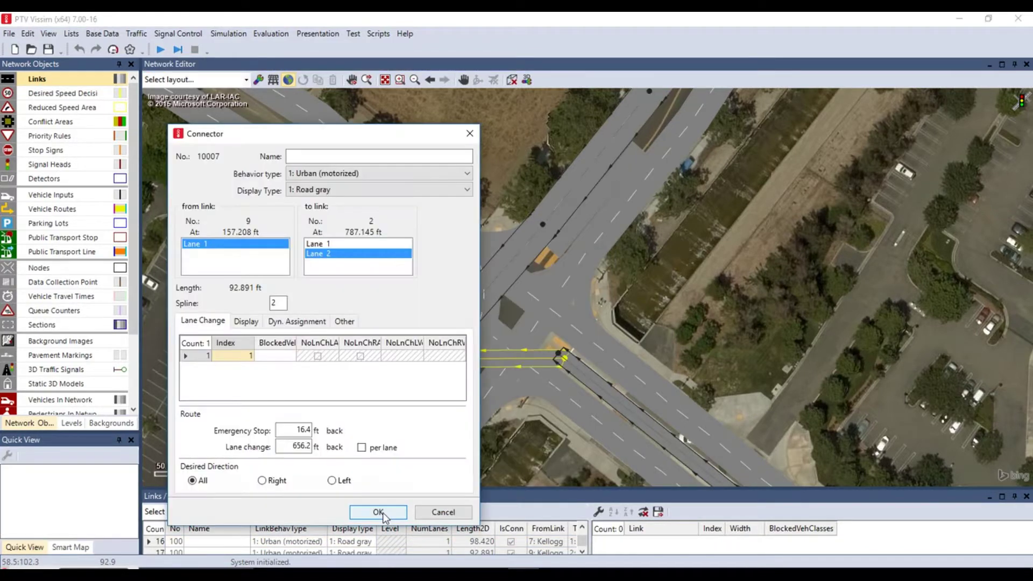
{"action": "key", "text": "Return"}
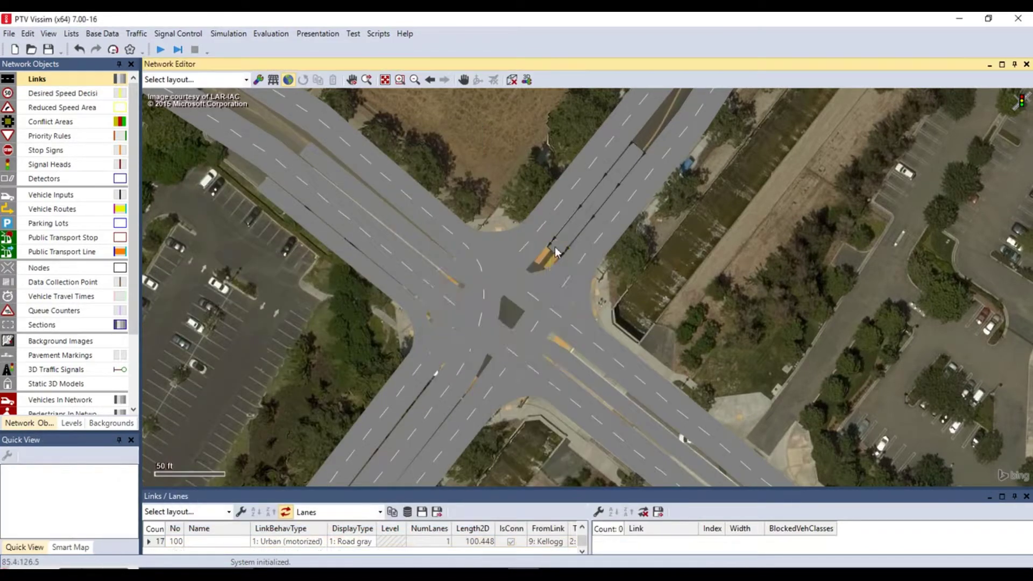
{"action": "right_click", "coordinate": [543, 300]}
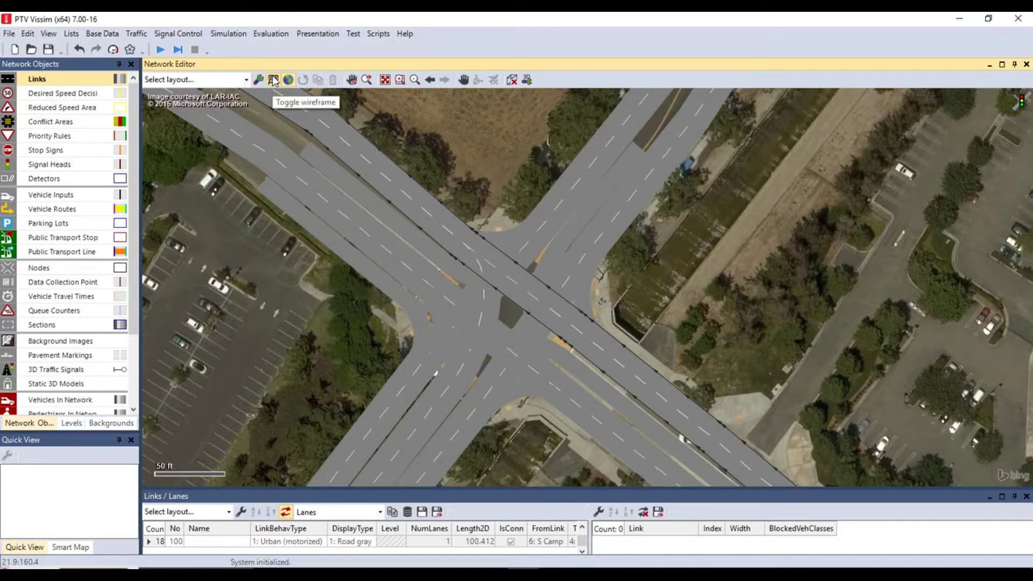
Step: Toggle the network's wireframe display on and back off
{"action": "left_click", "coordinate": [274, 81]}
{"action": "key", "text": "ctrl+a"}
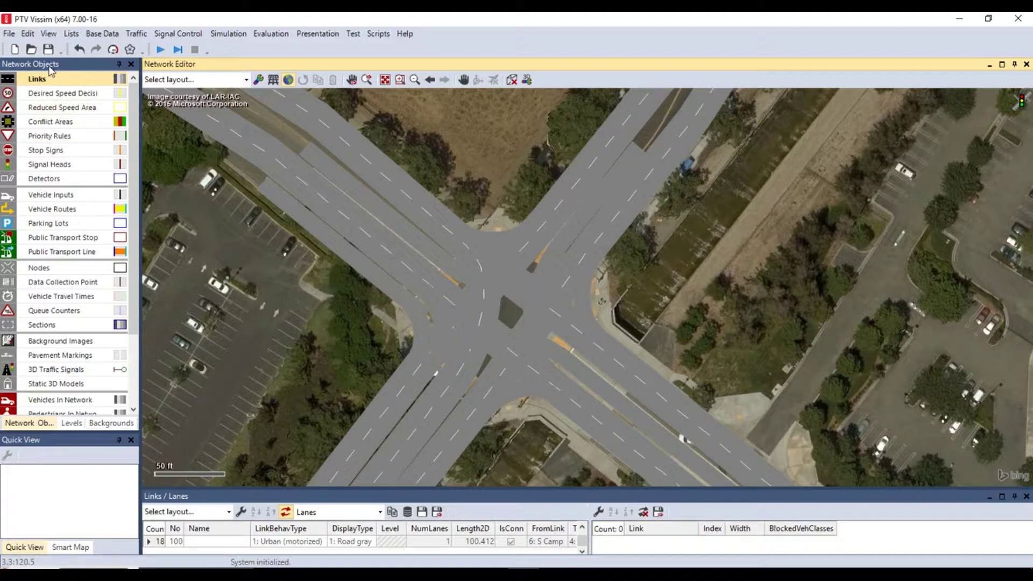
Step: Set the right-turn merge conflict areas at the four corners so that the right-turn connectors wait for the through links
{"action": "left_click", "coordinate": [52, 123]}
{"action": "left_click", "coordinate": [535, 383]}
{"action": "scroll", "coordinate": [517, 419], "scroll_direction": "up", "scroll_amount": 2}
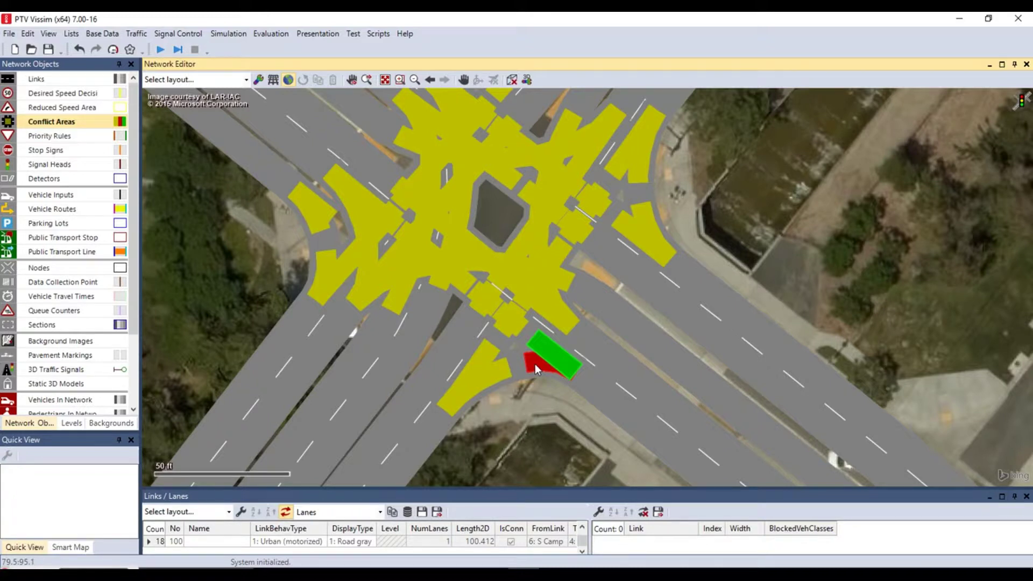
{"action": "right_click", "coordinate": [327, 293]}
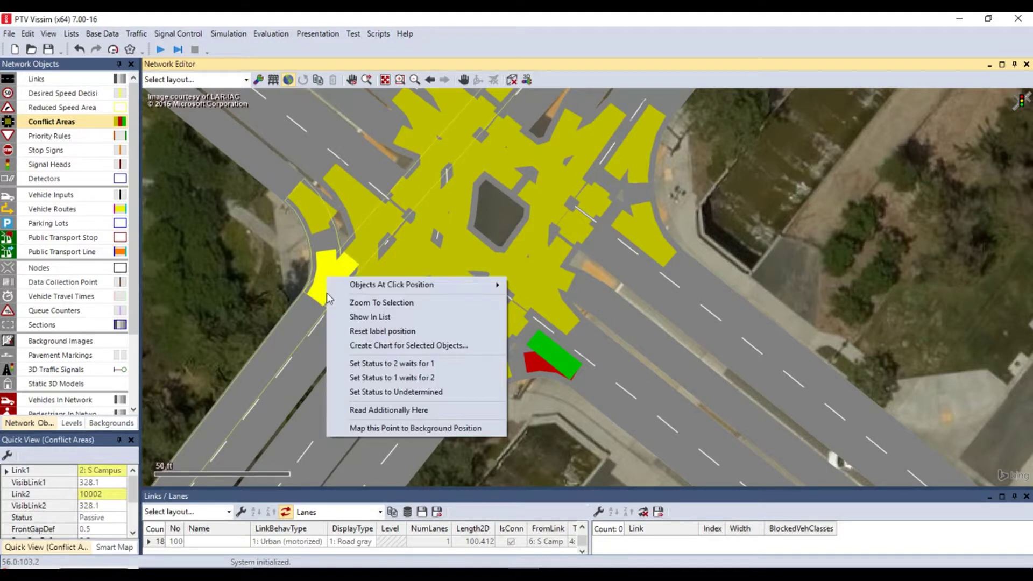
{"action": "left_click", "coordinate": [378, 373]}
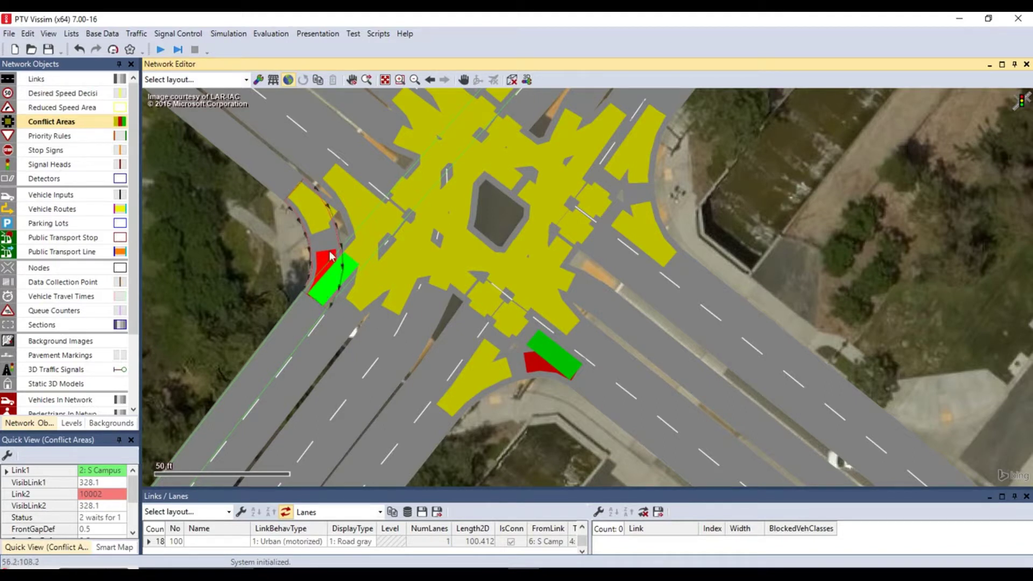
{"action": "right_click", "coordinate": [638, 147]}
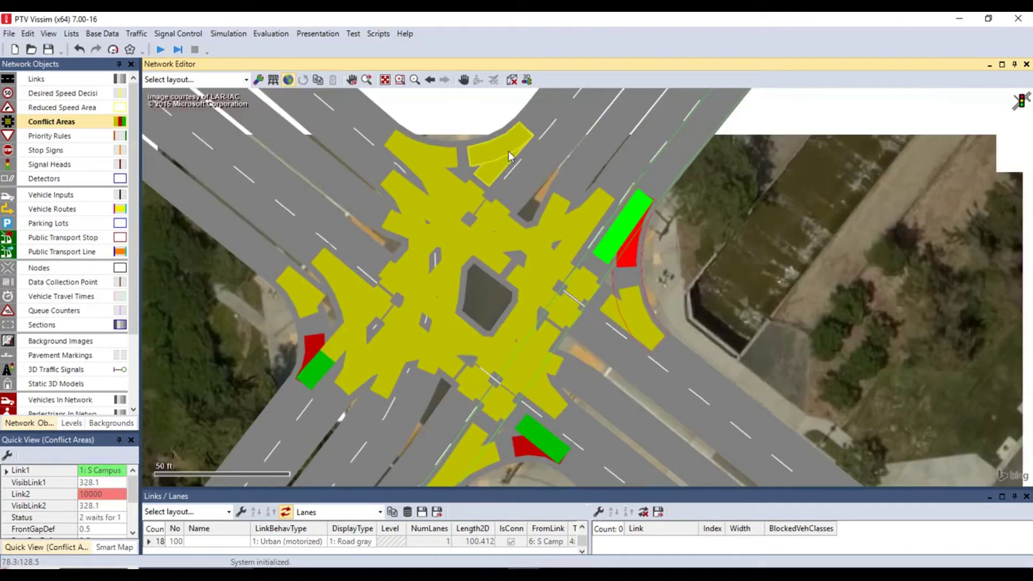
{"action": "left_click", "coordinate": [394, 140]}
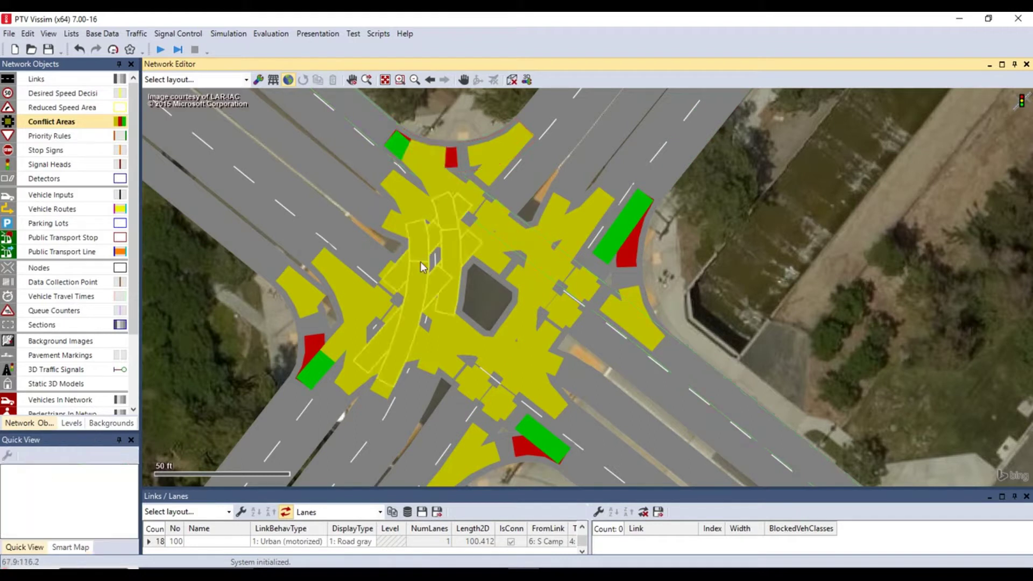
Step: Try 2 waits for 1 and Undetermined on the conflict area between S Campus Dr link 2 and connector 10005, and reset it to Passive
{"action": "right_click", "coordinate": [420, 265]}
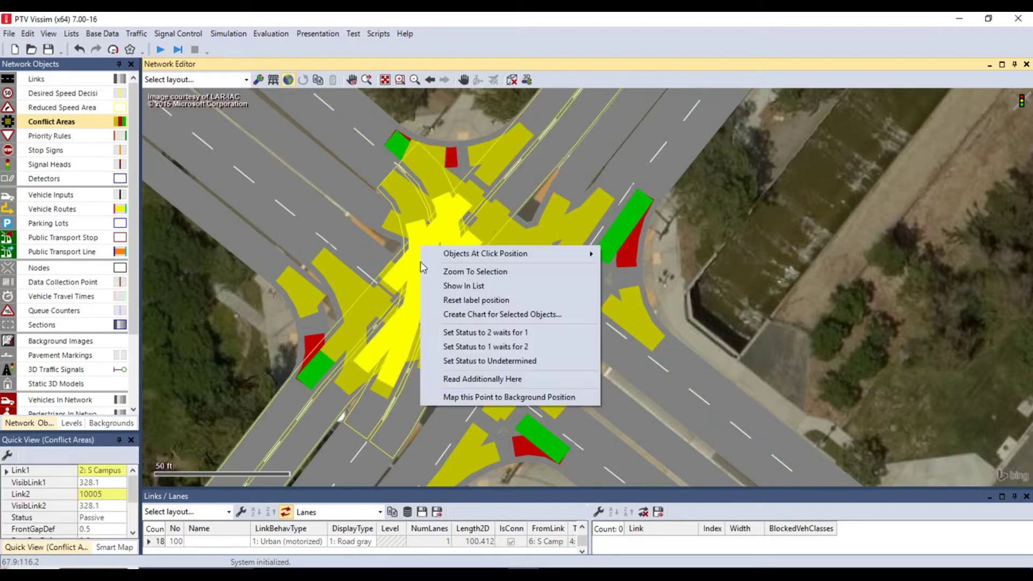
{"action": "left_click", "coordinate": [473, 333]}
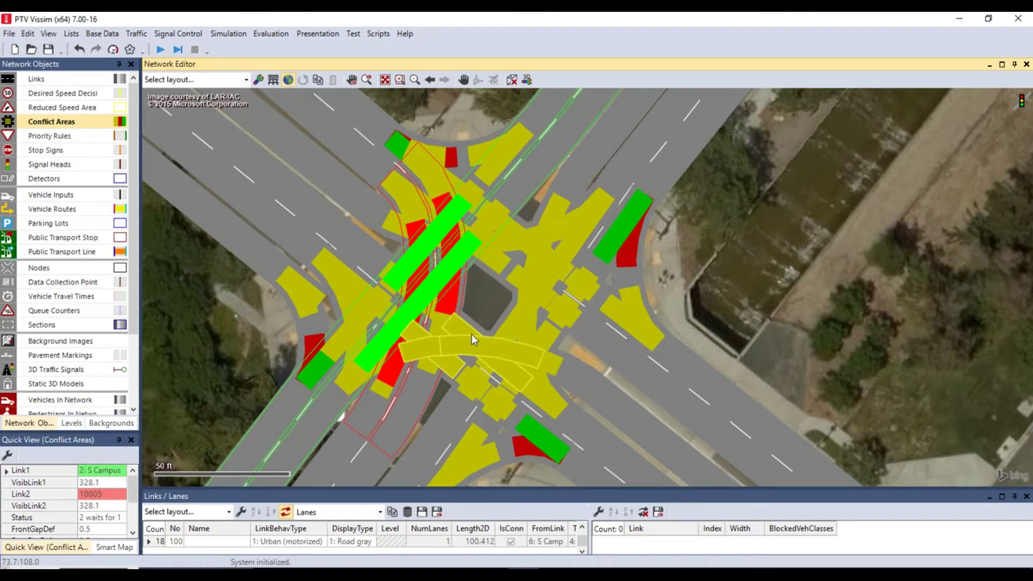
{"action": "right_click", "coordinate": [440, 260]}
{"action": "left_click", "coordinate": [483, 363]}
{"action": "right_click", "coordinate": [433, 266]}
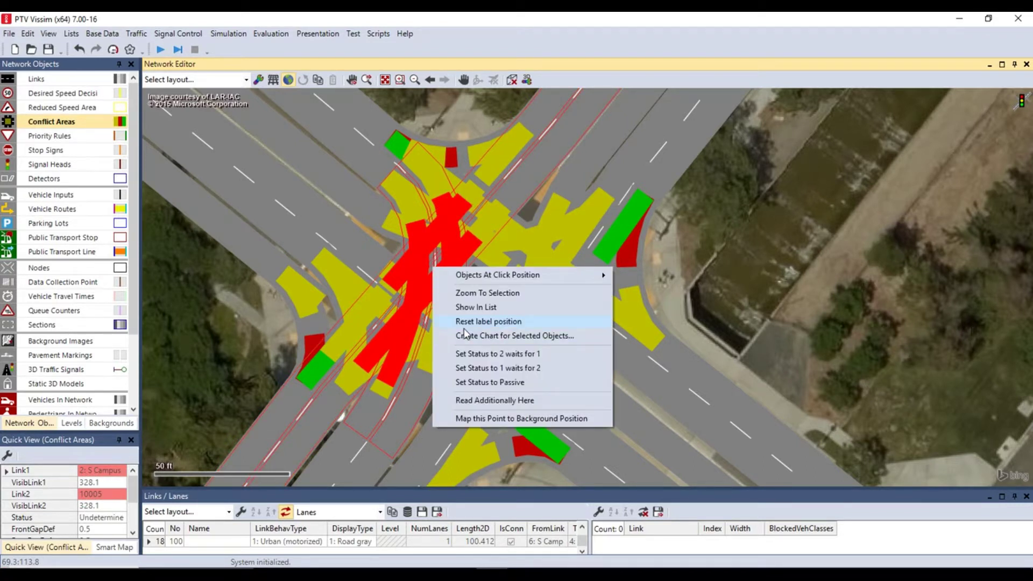
{"action": "left_click", "coordinate": [494, 382]}
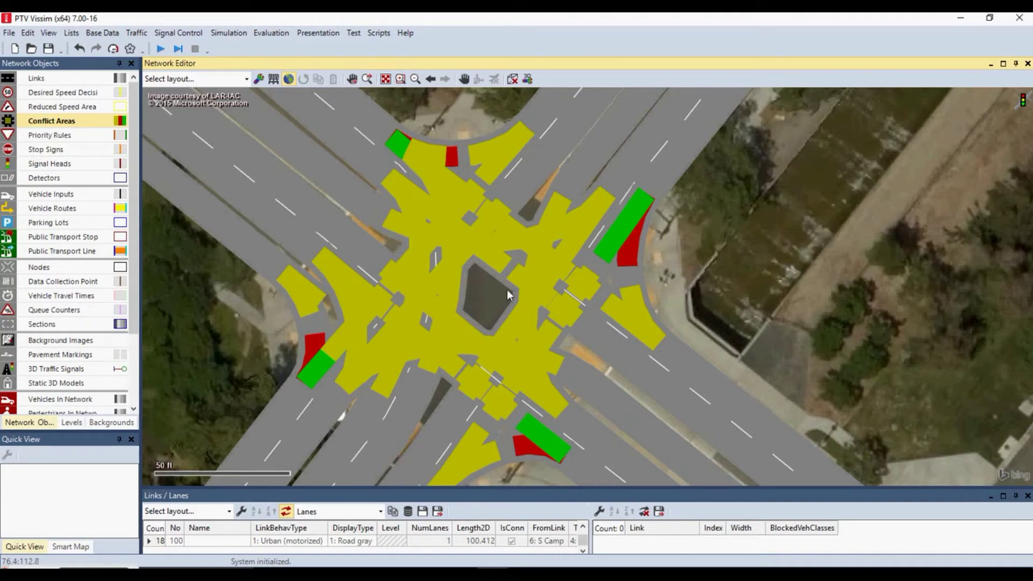
Step: Return to link editing and save the network on the C: drive as a Vissim network file named Tutorial 1
{"action": "left_click", "coordinate": [49, 82]}
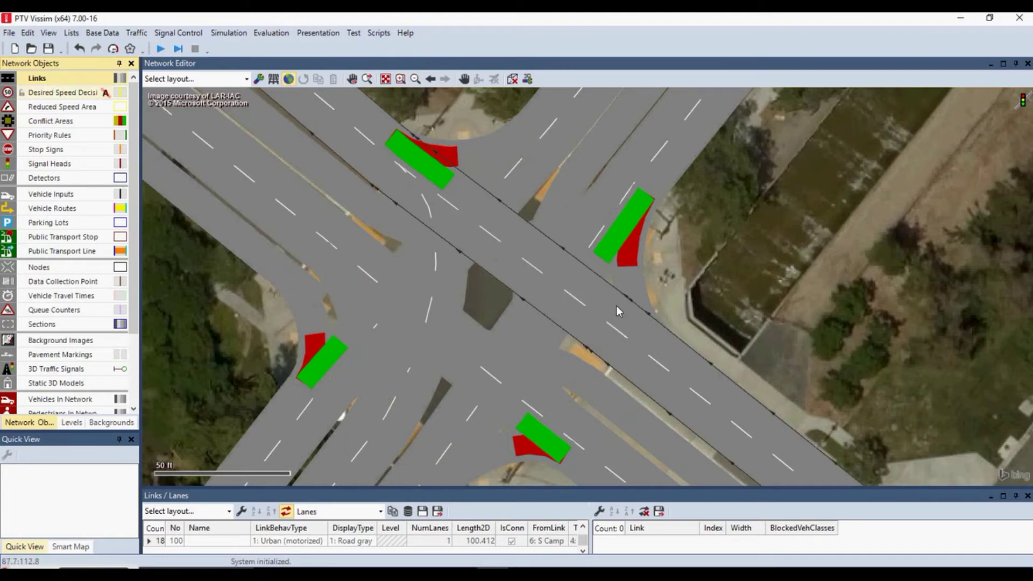
{"action": "left_click", "coordinate": [48, 48]}
{"action": "left_click", "coordinate": [163, 56]}
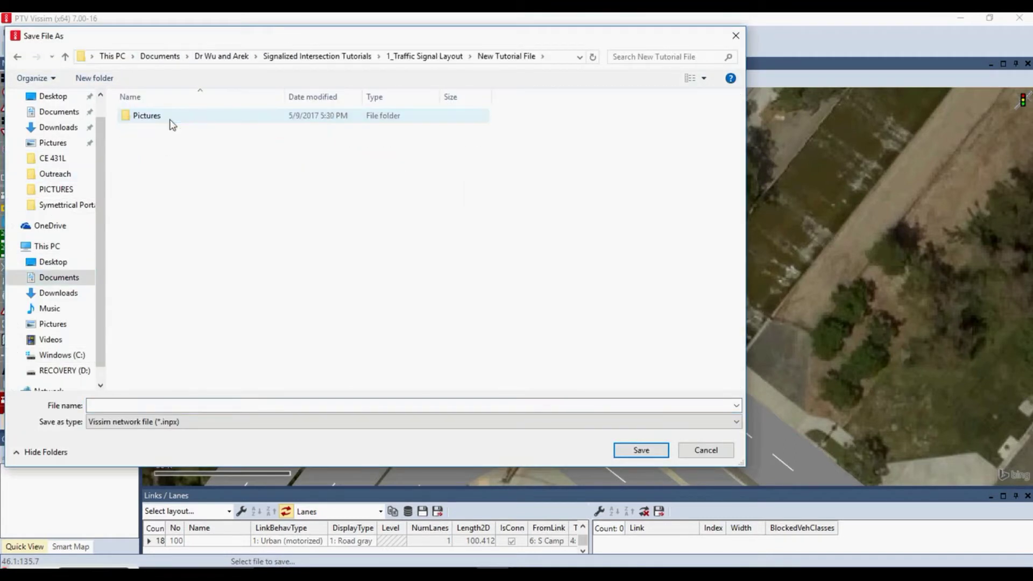
{"action": "left_click", "coordinate": [246, 404]}
{"action": "type", "text": "Tutorial 1"}
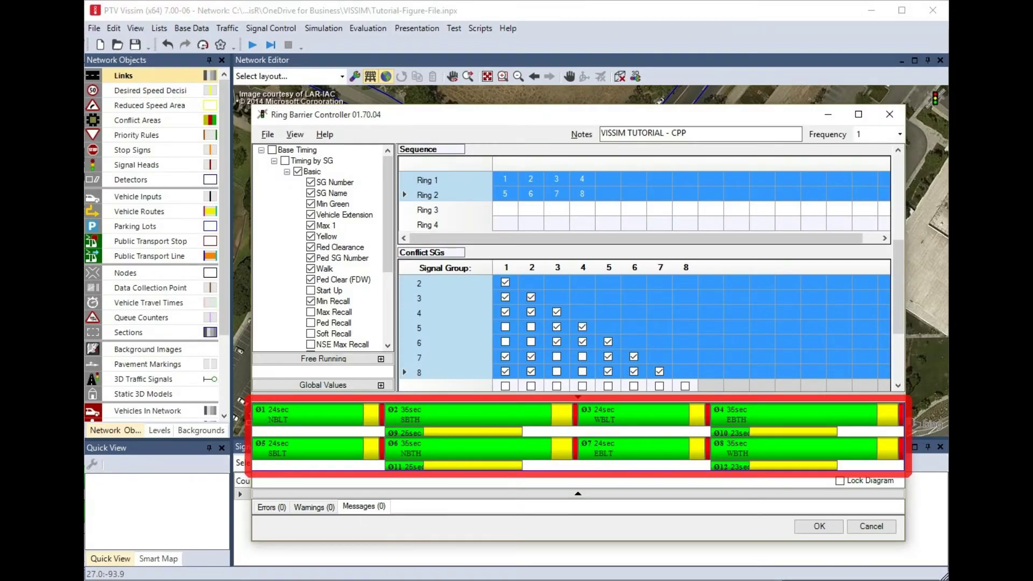